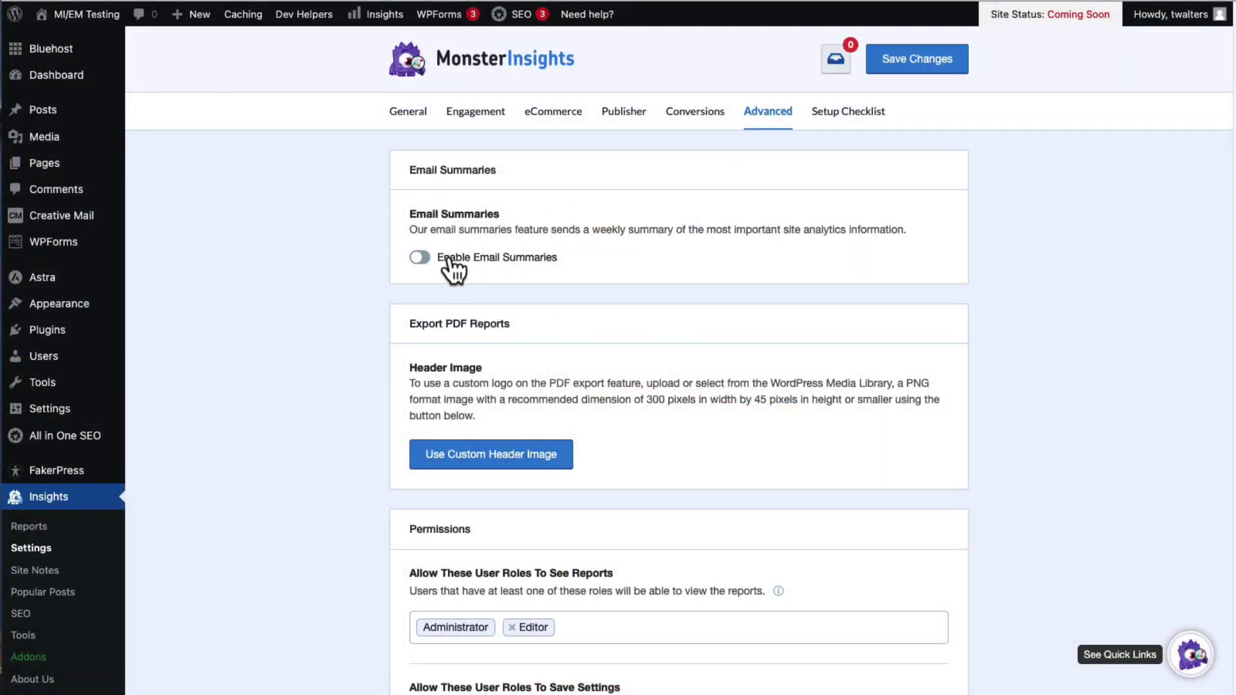
Sign in to the MonsterInsights account and download the Pro plugin zip from License Downloads
{"action": "left_click", "coordinate": [422, 258]}
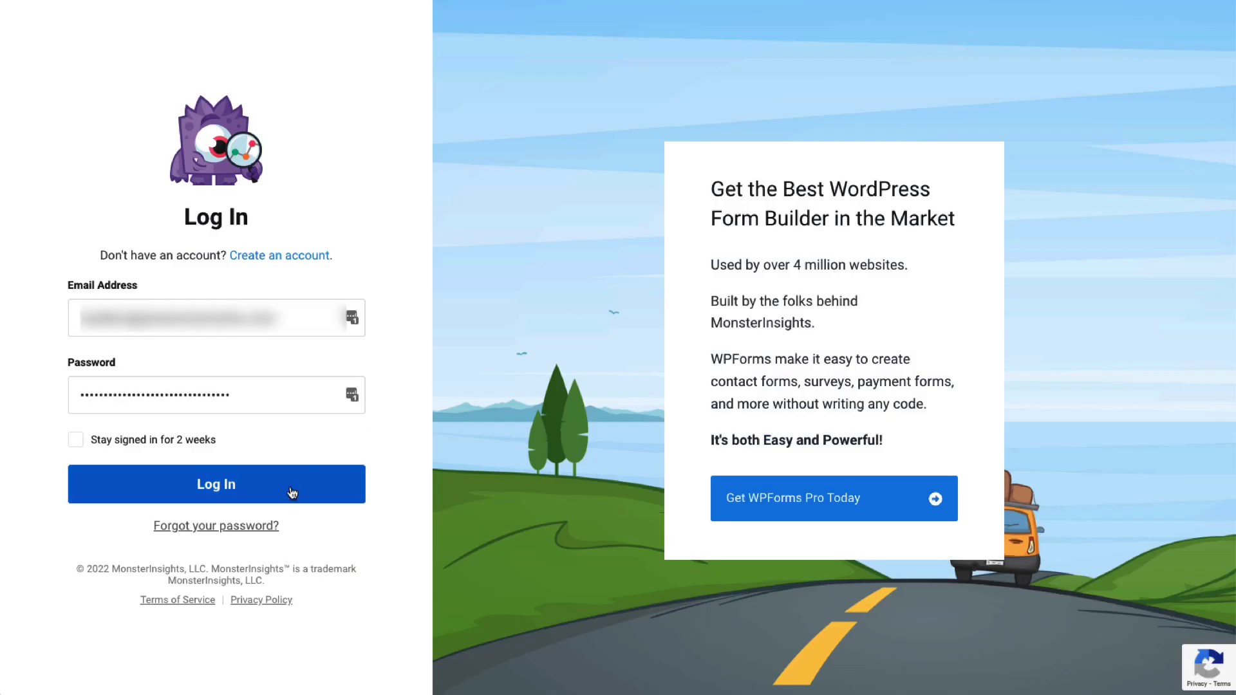
{"action": "left_click", "coordinate": [291, 492]}
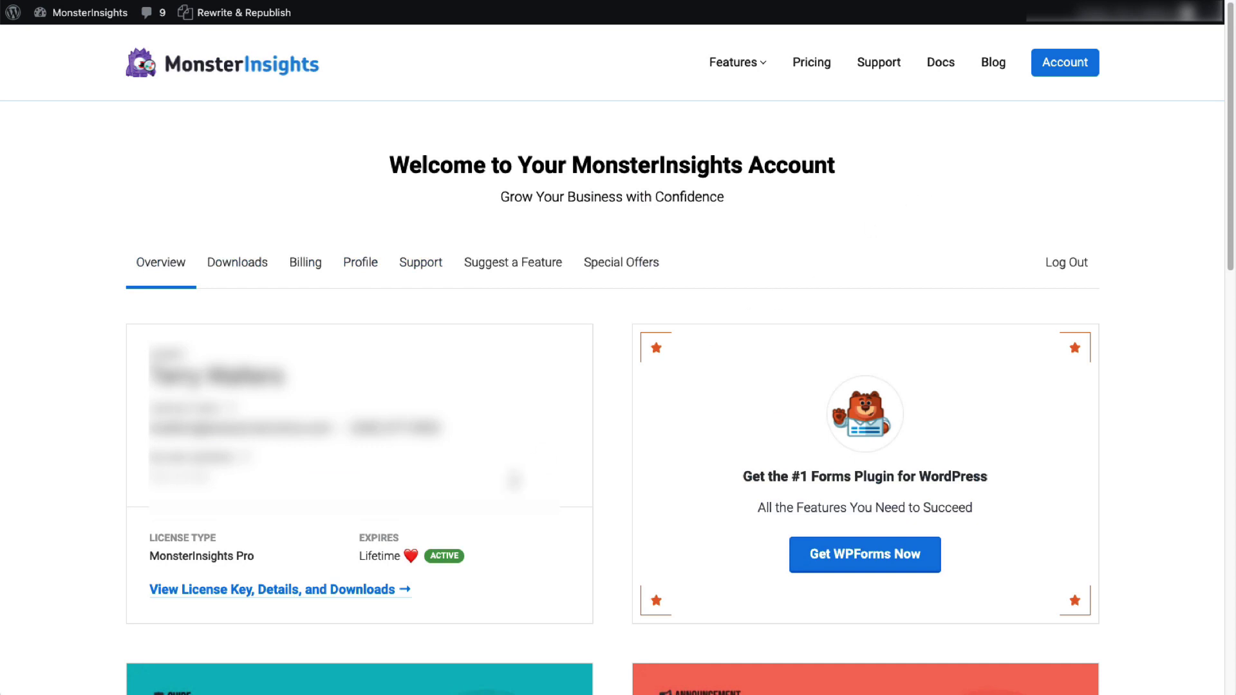
{"action": "left_click", "coordinate": [361, 589]}
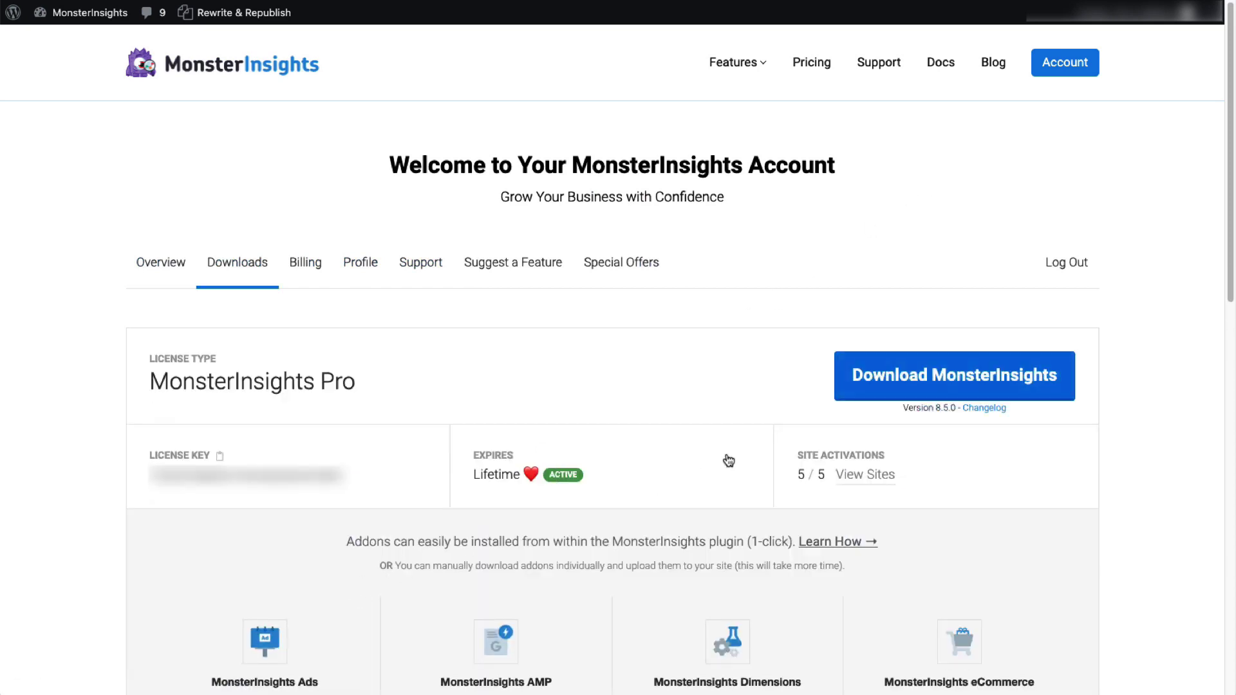
{"action": "left_click", "coordinate": [949, 384]}
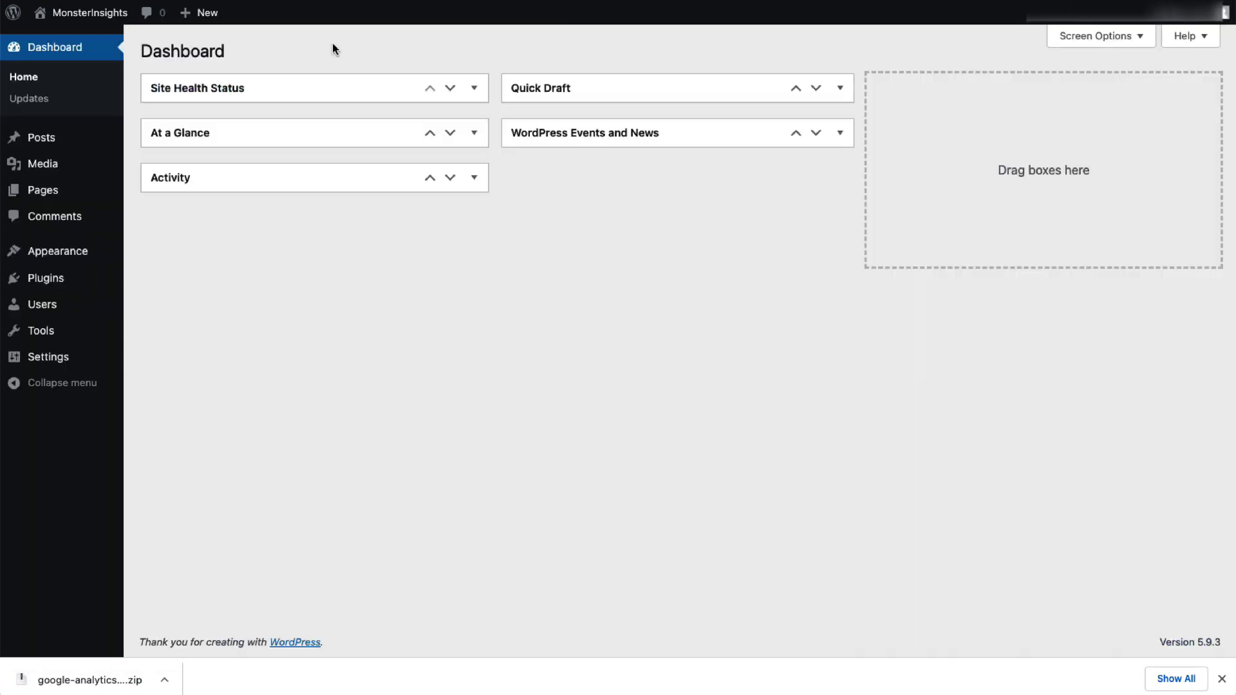
{"action": "mouse_move", "coordinate": [45, 279]}
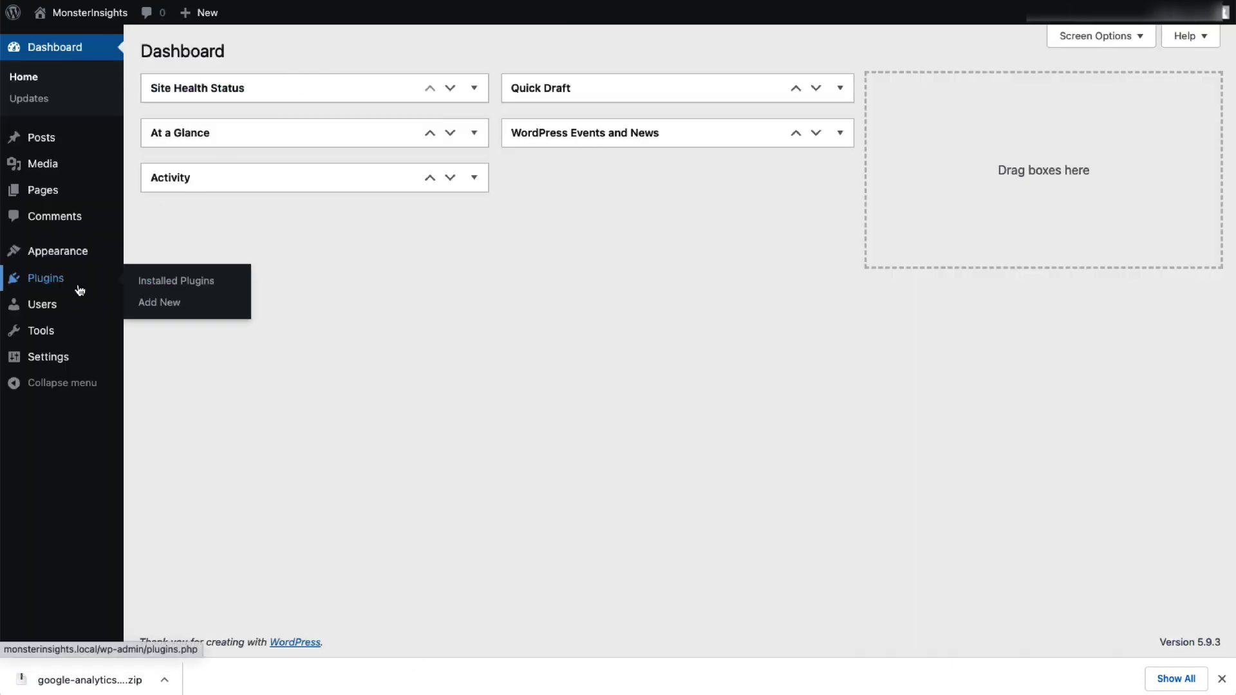
Upload the MonsterInsights Pro zip under Plugins > Add New, then install and activate it
{"action": "left_click", "coordinate": [147, 305]}
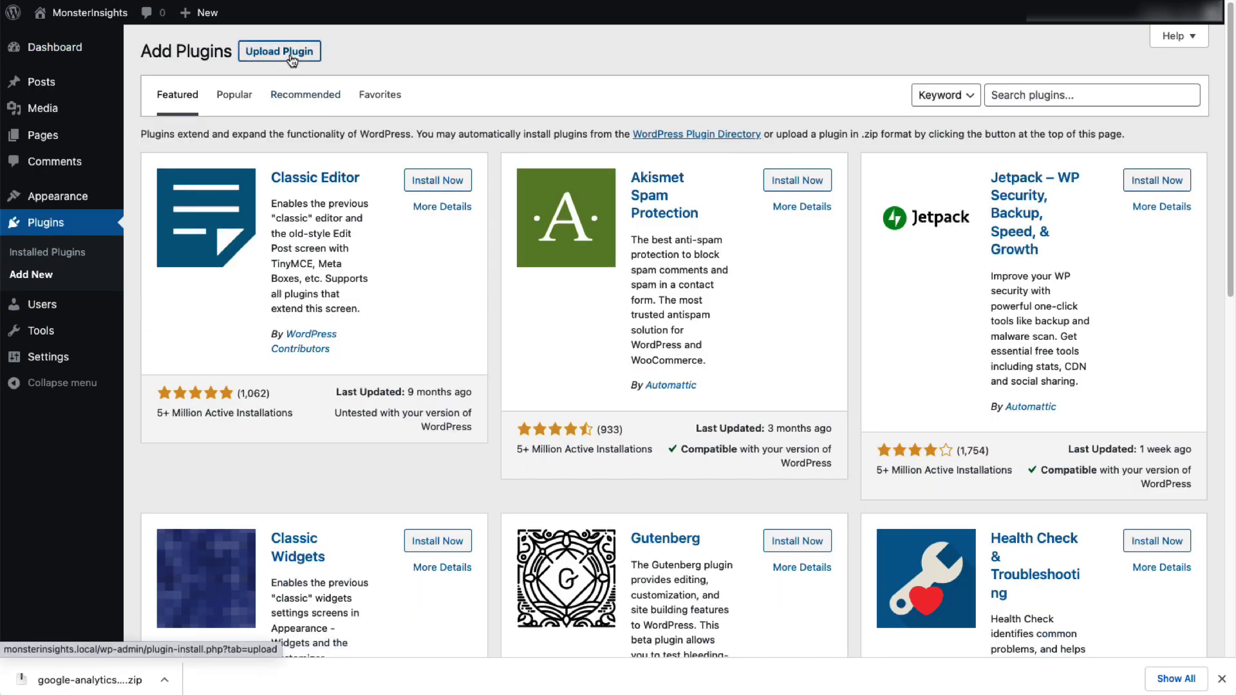
{"action": "left_click", "coordinate": [279, 50]}
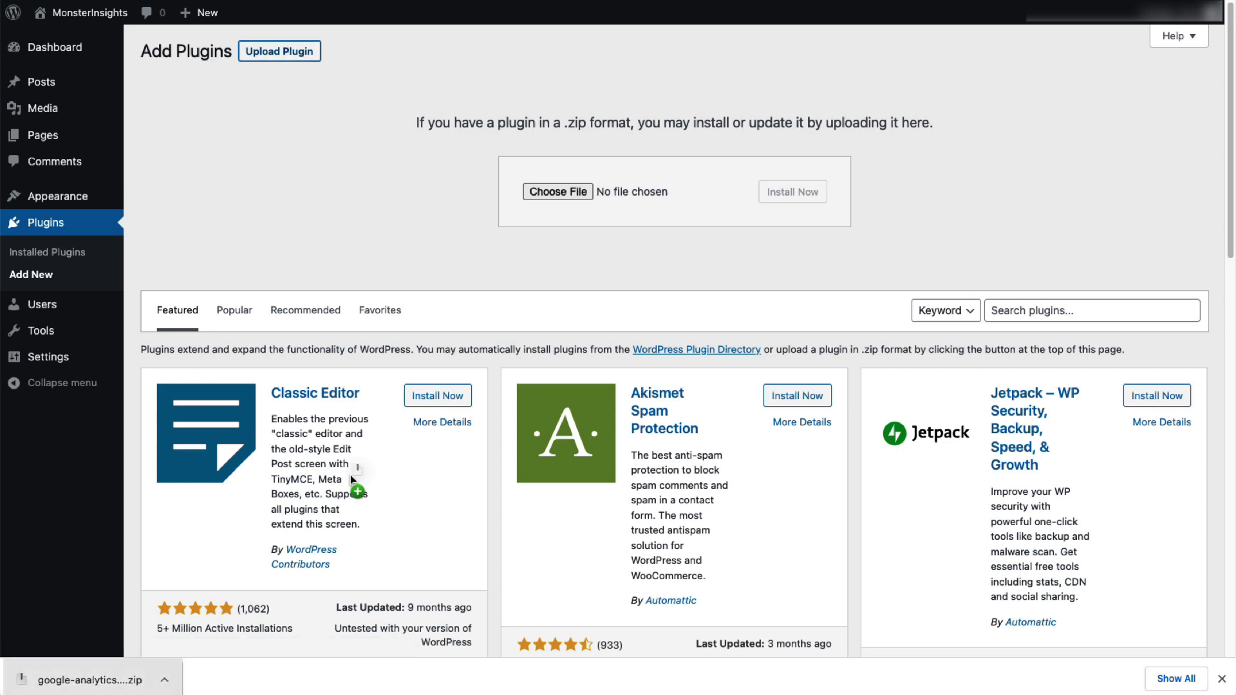
{"action": "left_click_drag", "start_coordinate": [591, 193], "coordinate": [591, 194]}
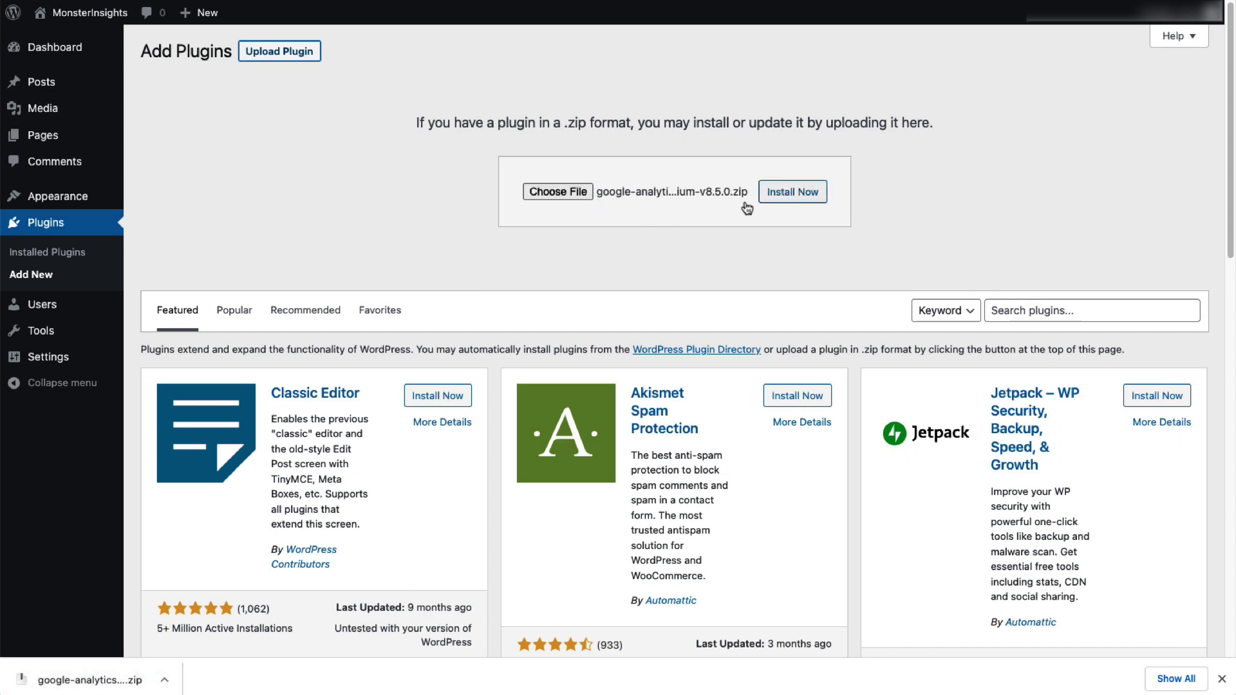
{"action": "left_click", "coordinate": [792, 192]}
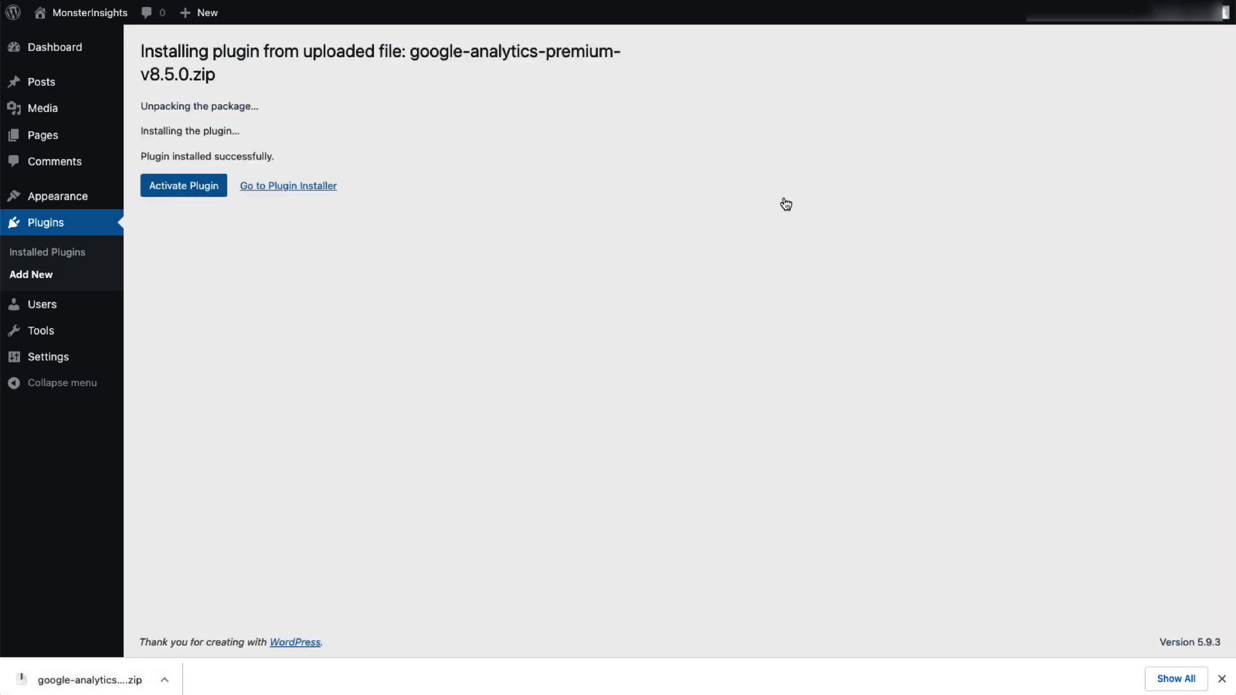
{"action": "left_click", "coordinate": [203, 185]}
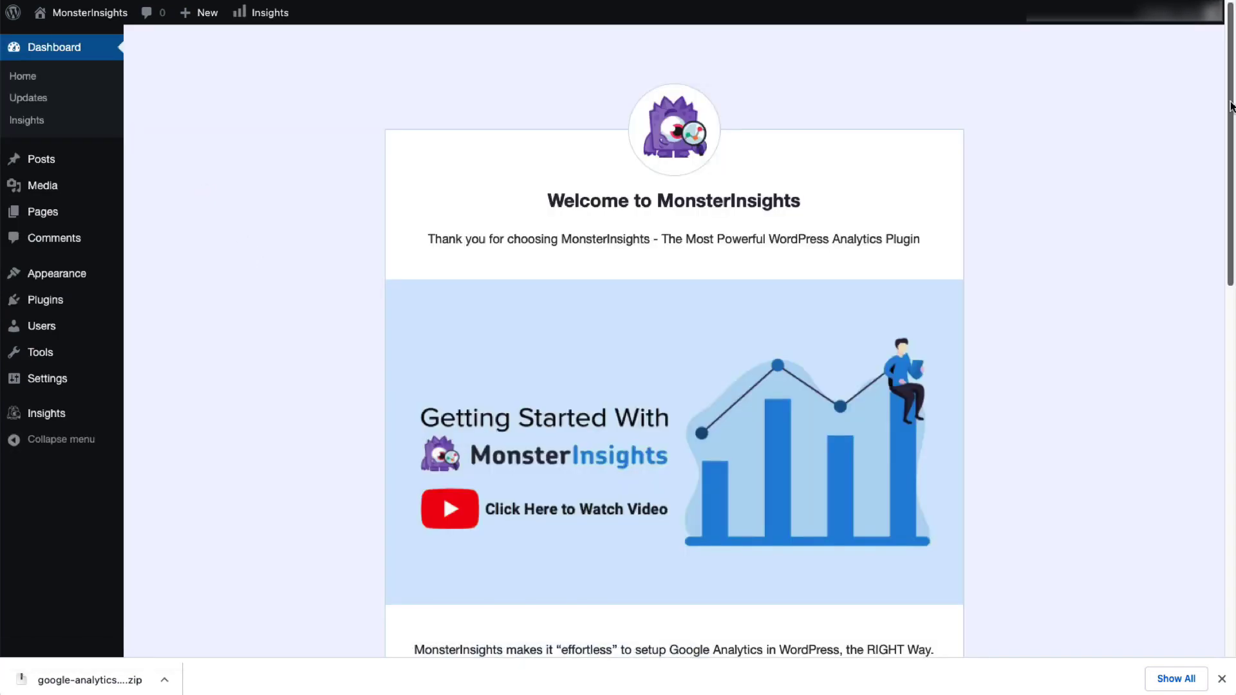
{"action": "scroll", "coordinate": [259, 260], "scroll_direction": "down", "scroll_amount": 3}
{"action": "scroll", "coordinate": [259, 261], "scroll_direction": "down", "scroll_amount": 3}
{"action": "scroll", "coordinate": [259, 261], "scroll_direction": "down", "scroll_amount": 3}
{"action": "scroll", "coordinate": [552, 344], "scroll_direction": "down", "scroll_amount": 1}
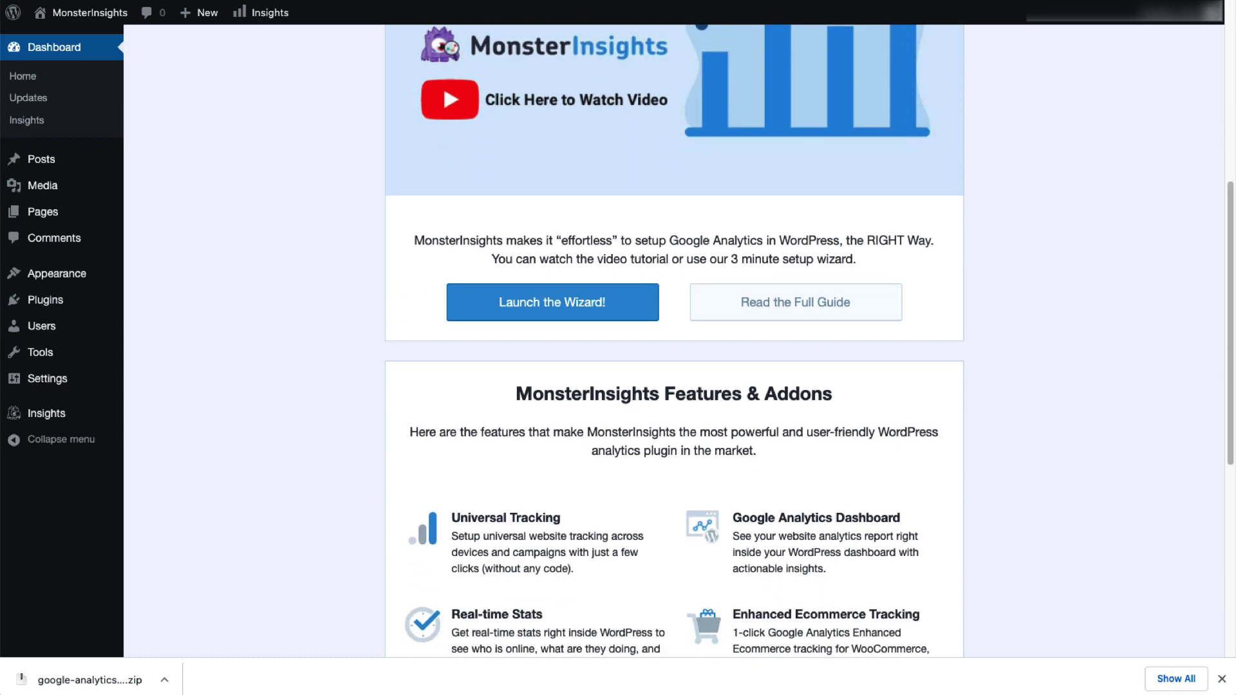
Run the setup wizard as a Business Website and connect using the pasted Pro license key
{"action": "left_click", "coordinate": [580, 305]}
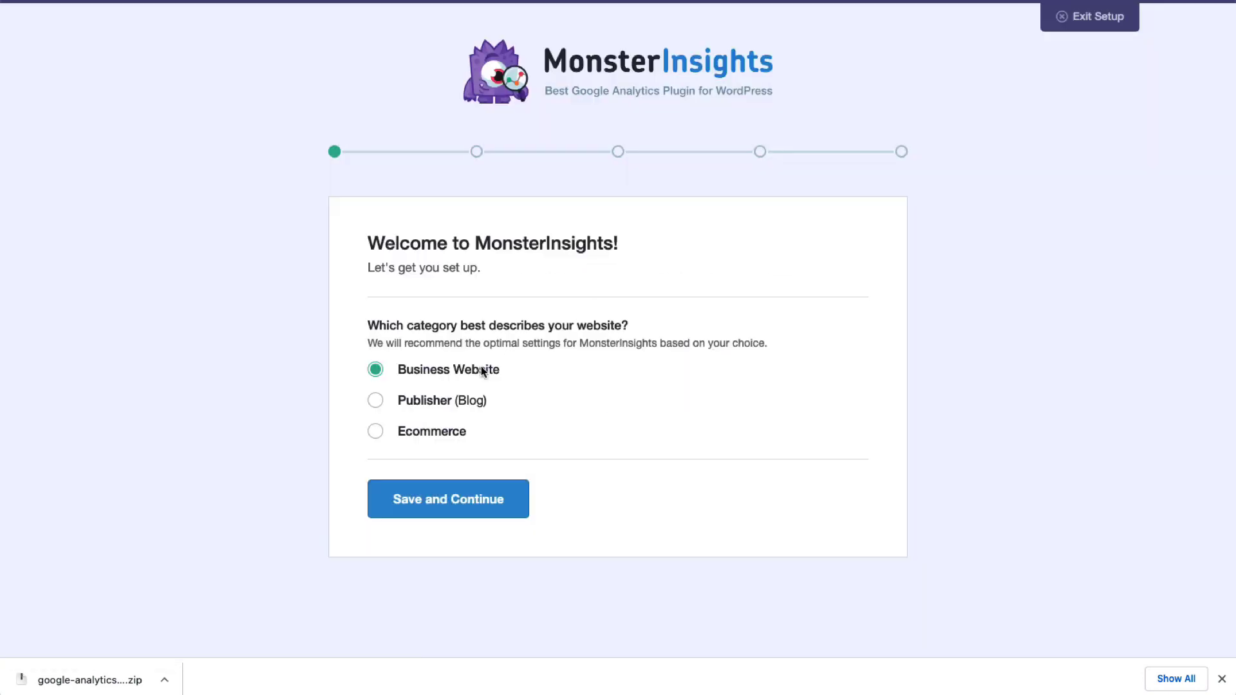
{"action": "left_click", "coordinate": [406, 502]}
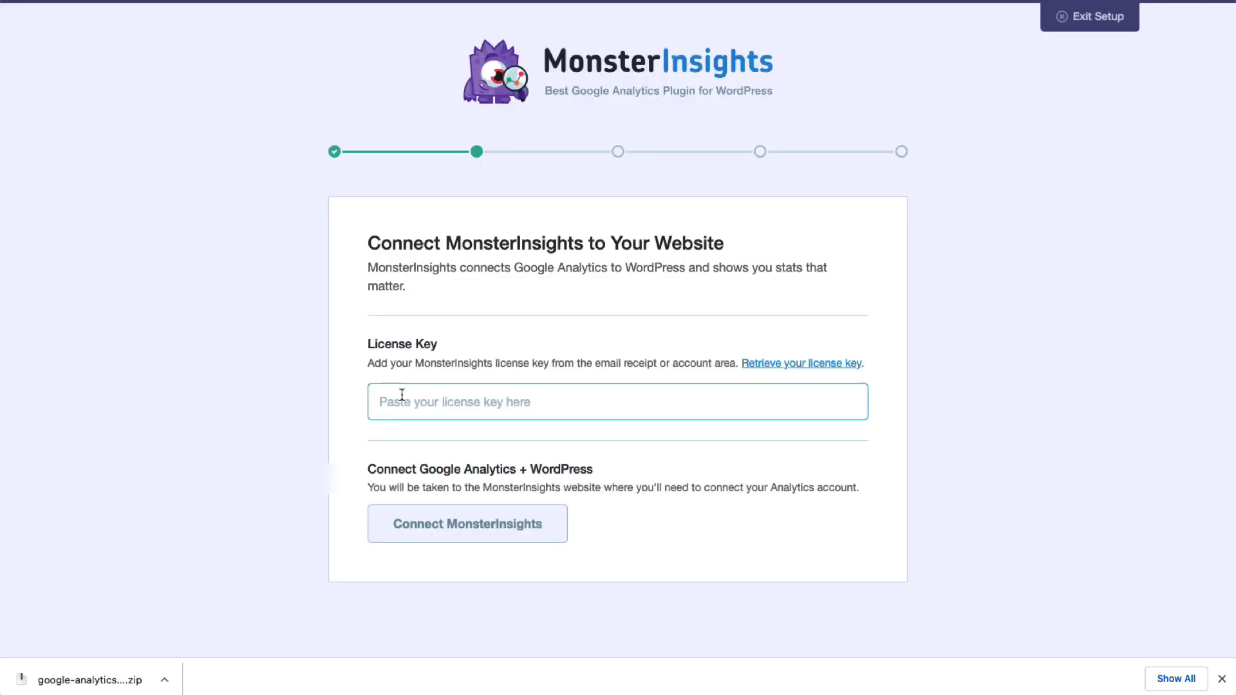
{"action": "right_click", "coordinate": [402, 397]}
{"action": "left_click", "coordinate": [425, 505]}
{"action": "left_click", "coordinate": [477, 526]}
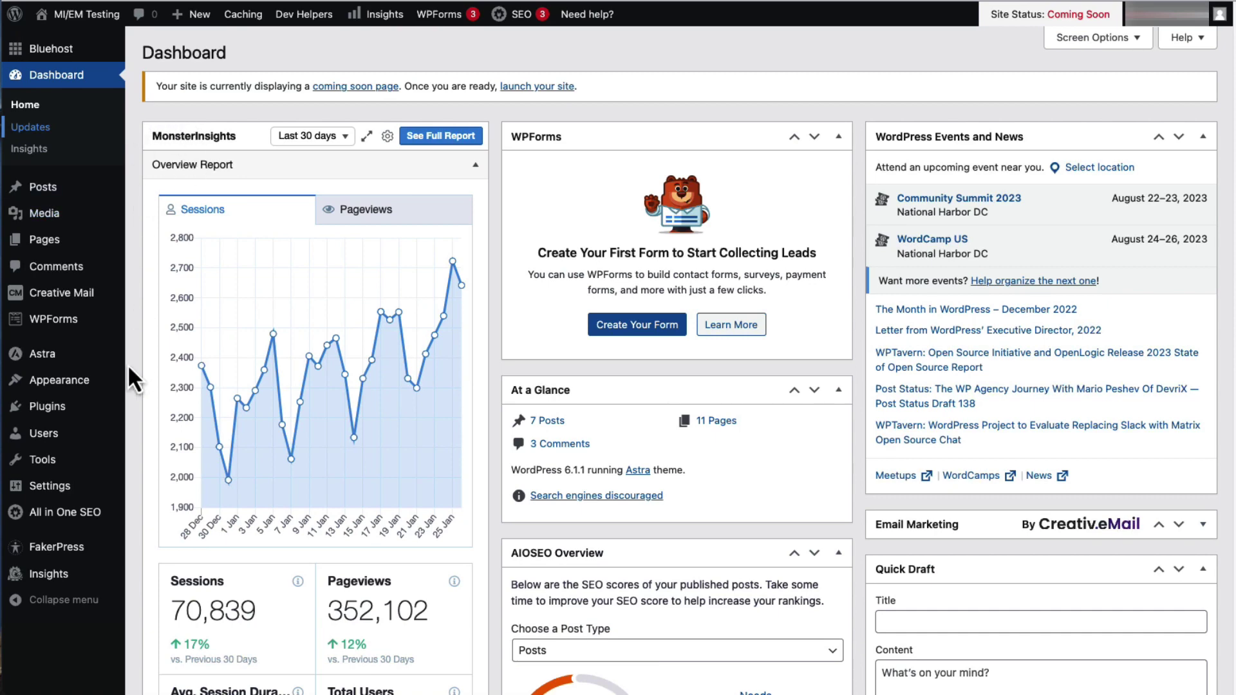
{"action": "mouse_move", "coordinate": [49, 496]}
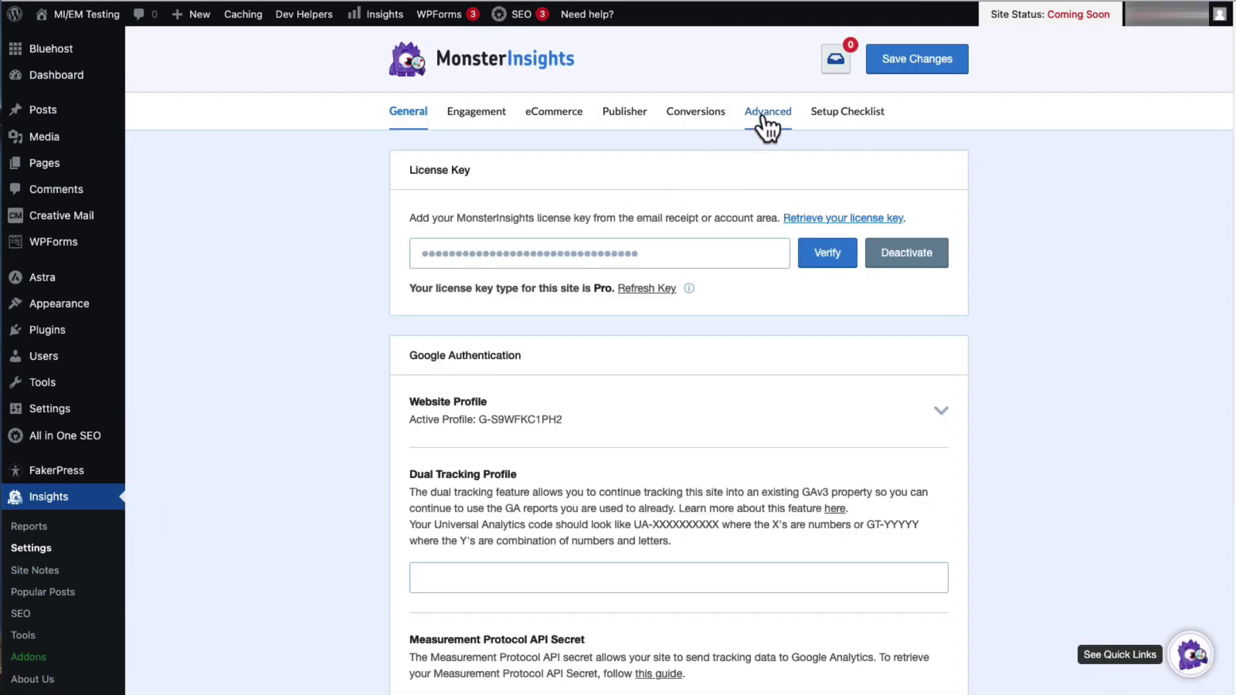
{"action": "left_click", "coordinate": [768, 114]}
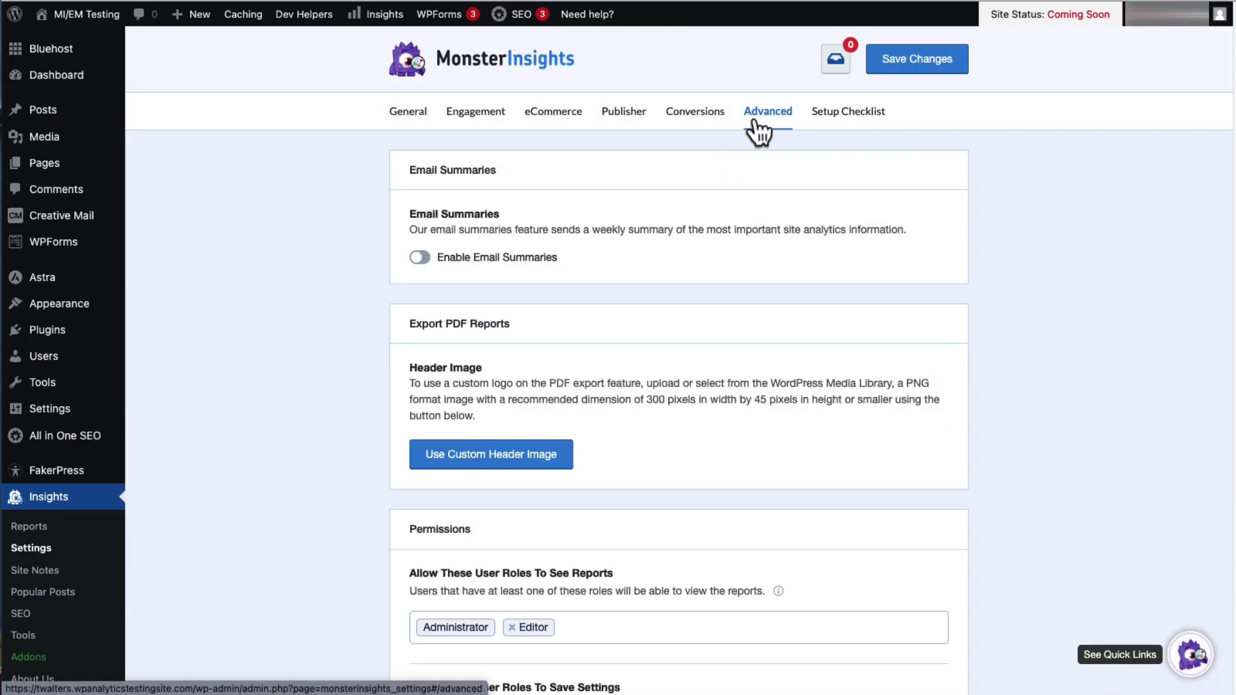
{"action": "left_click", "coordinate": [421, 257]}
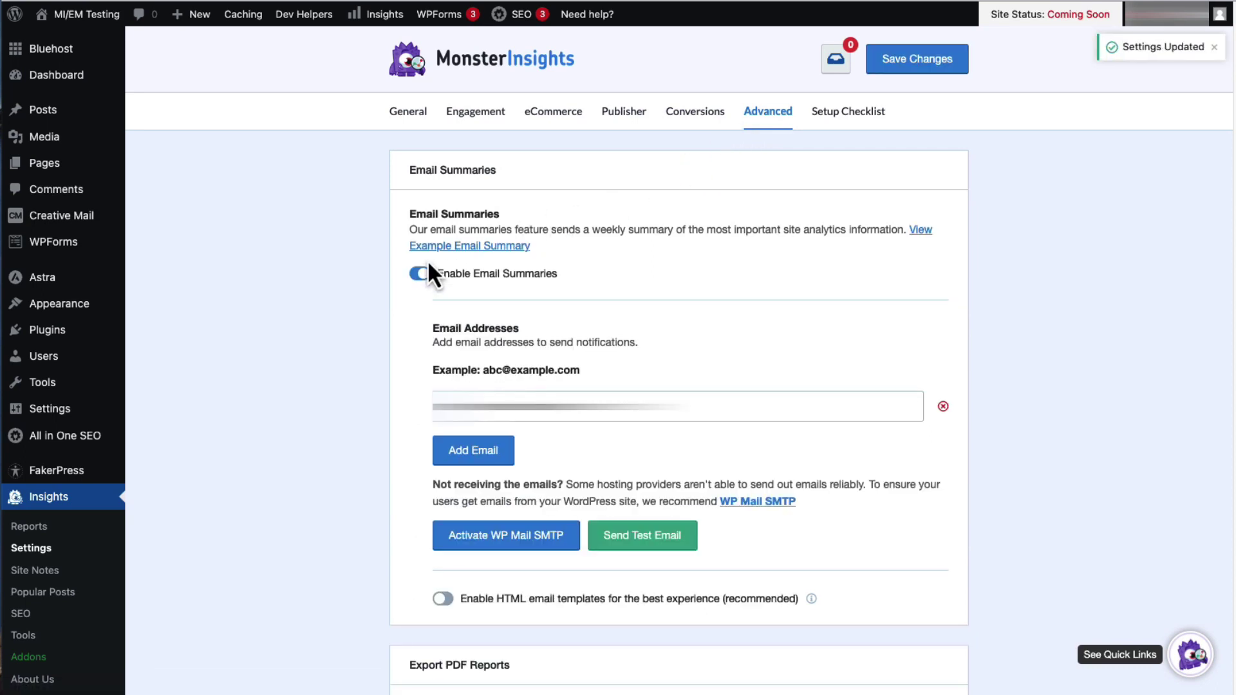
{"action": "left_click", "coordinate": [453, 450]}
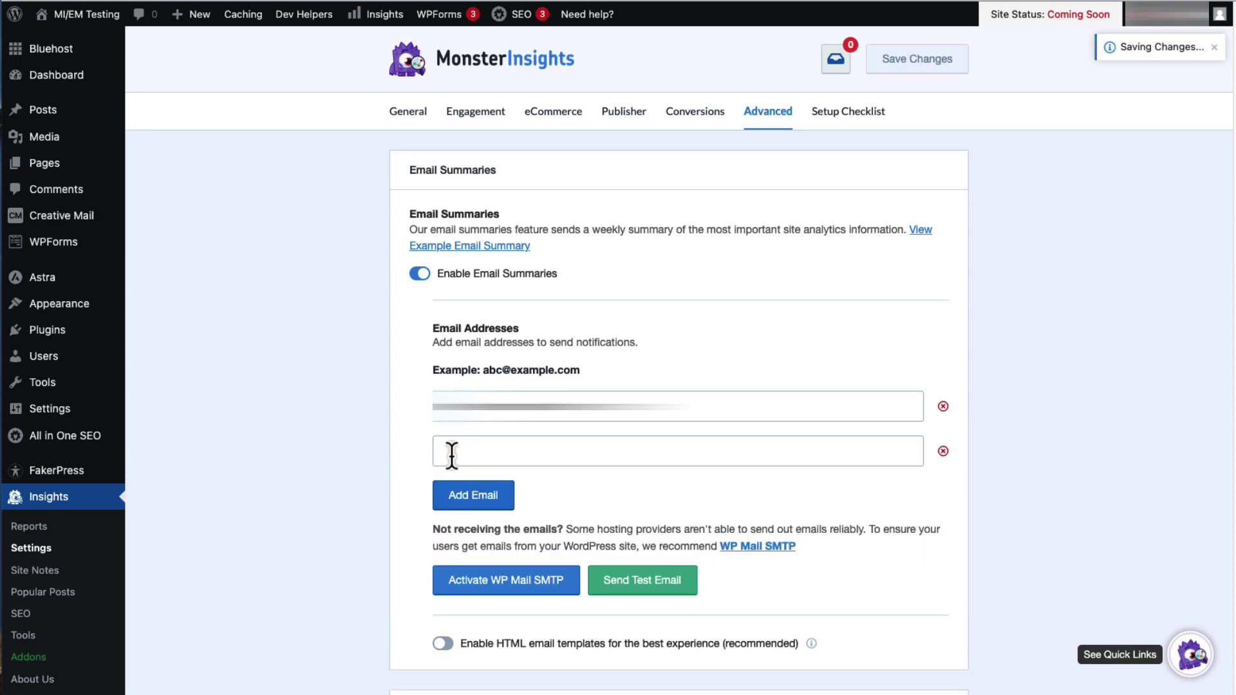
{"action": "type", "text": "client@example.com"}
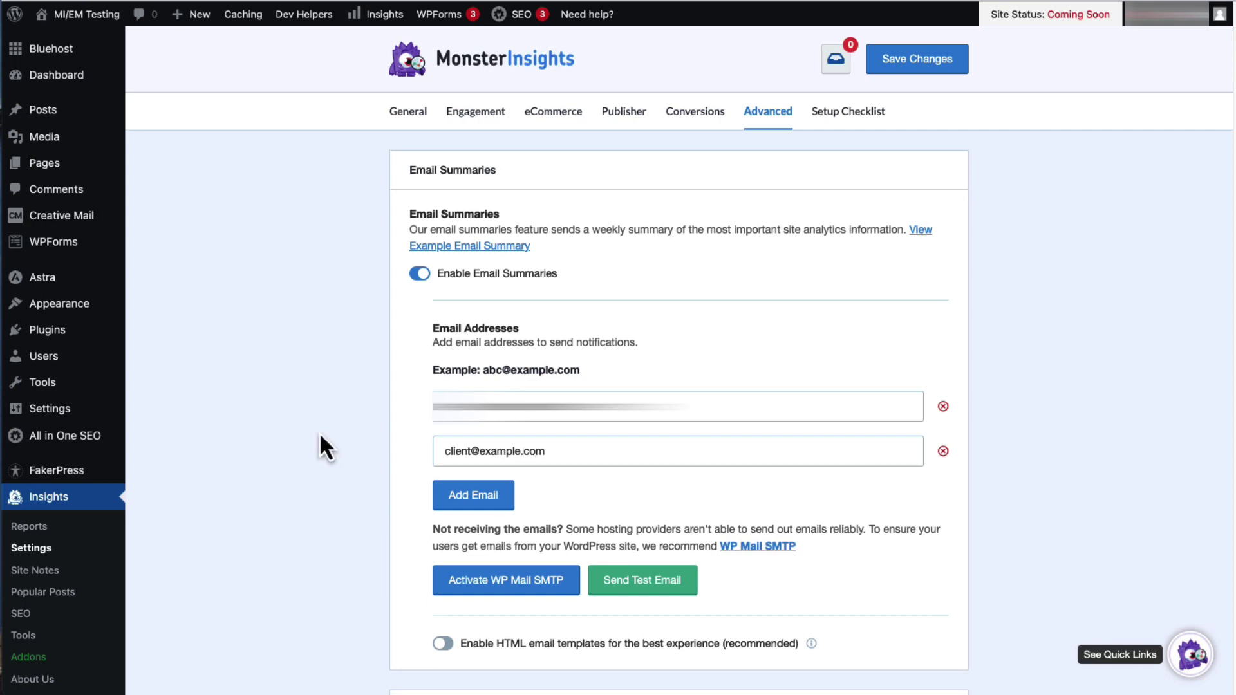
{"action": "scroll", "coordinate": [320, 431], "scroll_direction": "down", "scroll_amount": 4}
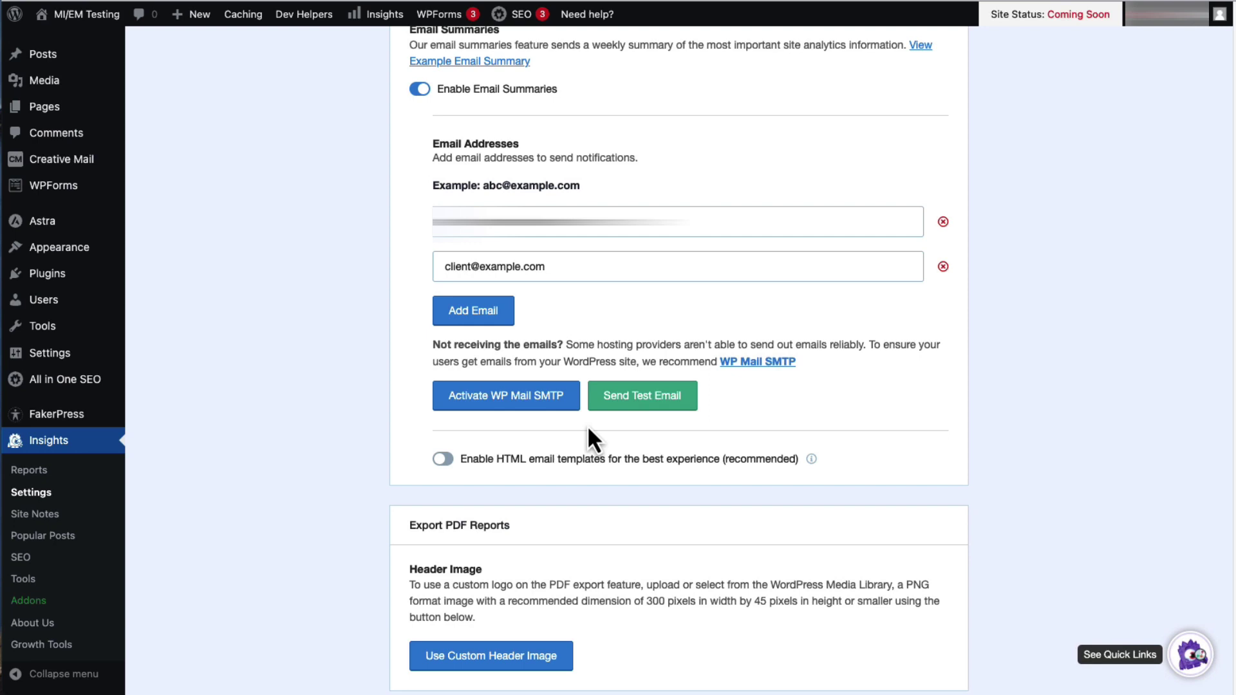
Switch on the Enable HTML email templates toggle
{"action": "left_click", "coordinate": [443, 459]}
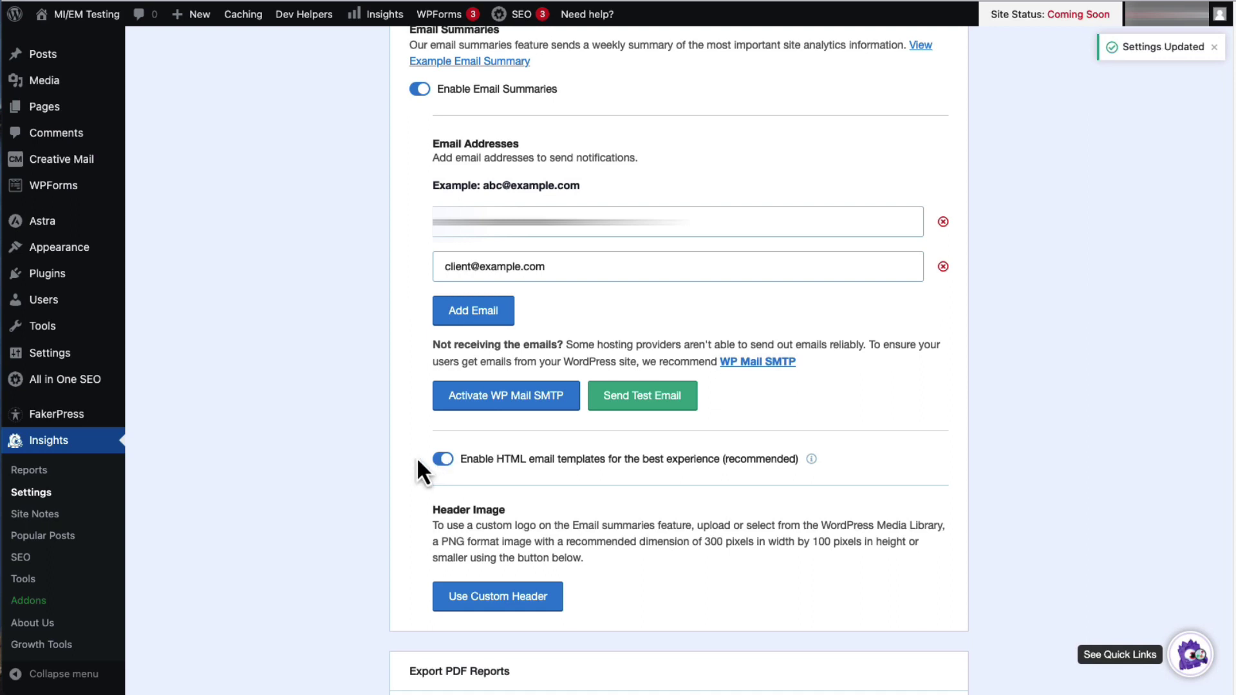
{"action": "scroll", "coordinate": [416, 471], "scroll_direction": "down", "scroll_amount": 5}
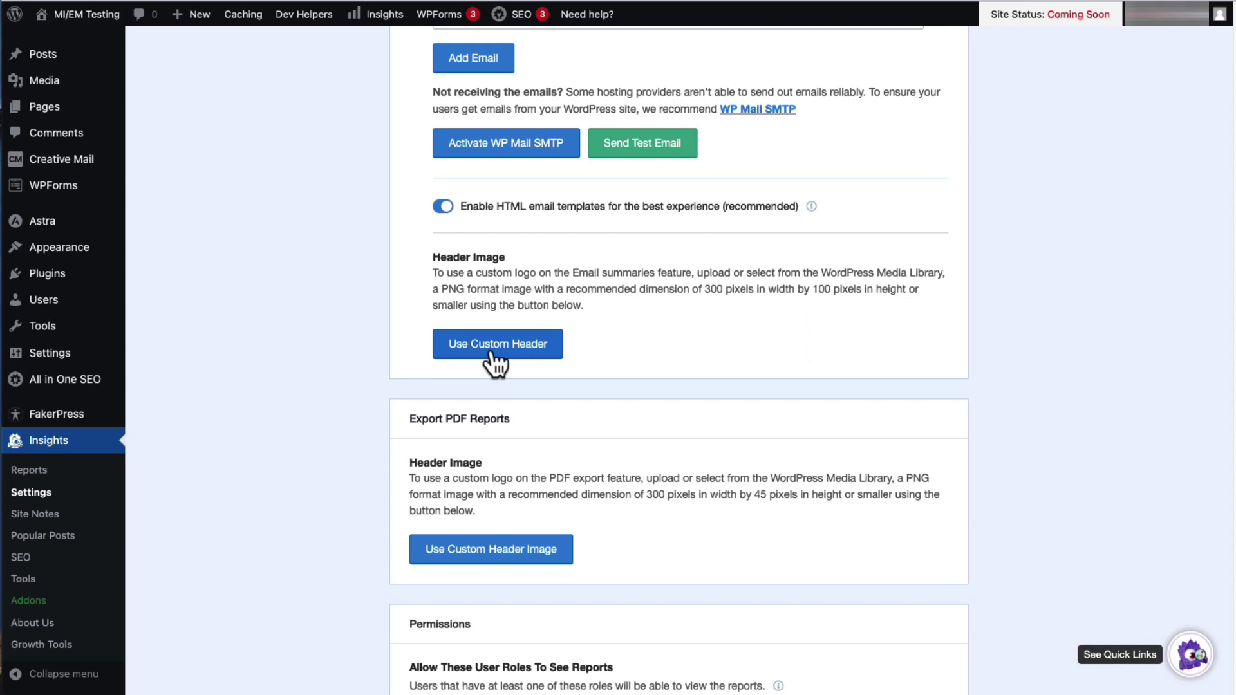
{"action": "scroll", "coordinate": [496, 363], "scroll_direction": "down", "scroll_amount": 3}
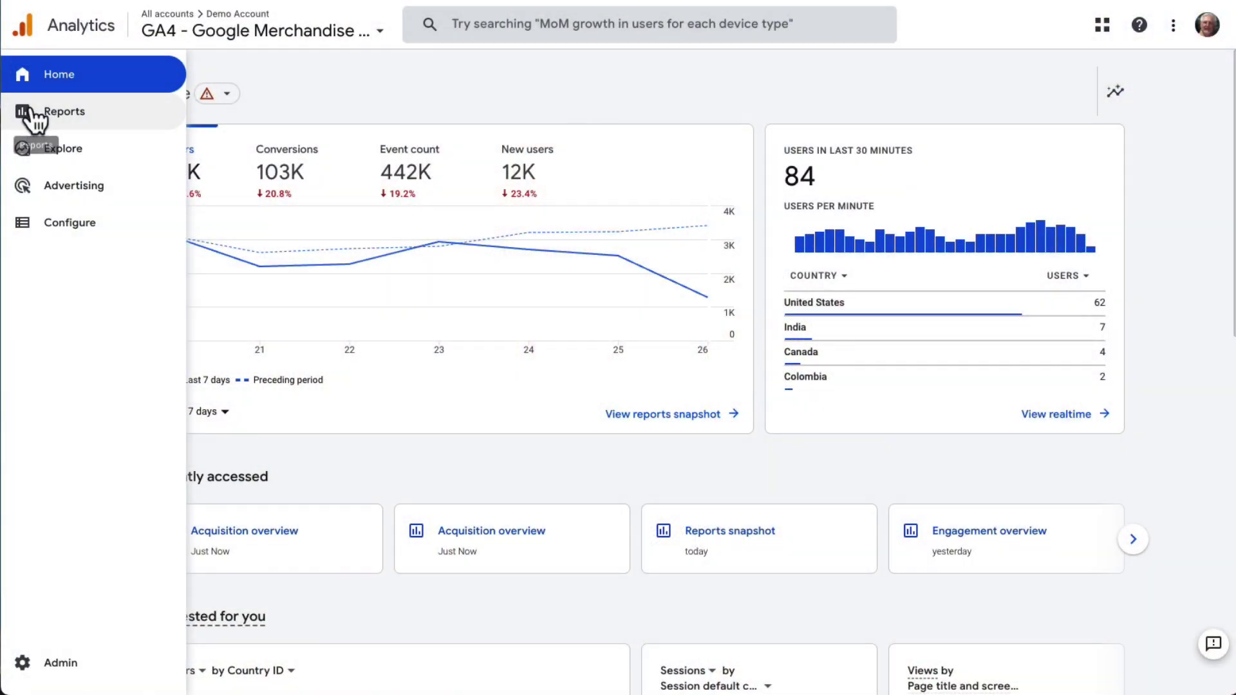
Go to the Acquisition overview report under Reports > Acquisition
{"action": "left_click", "coordinate": [23, 112]}
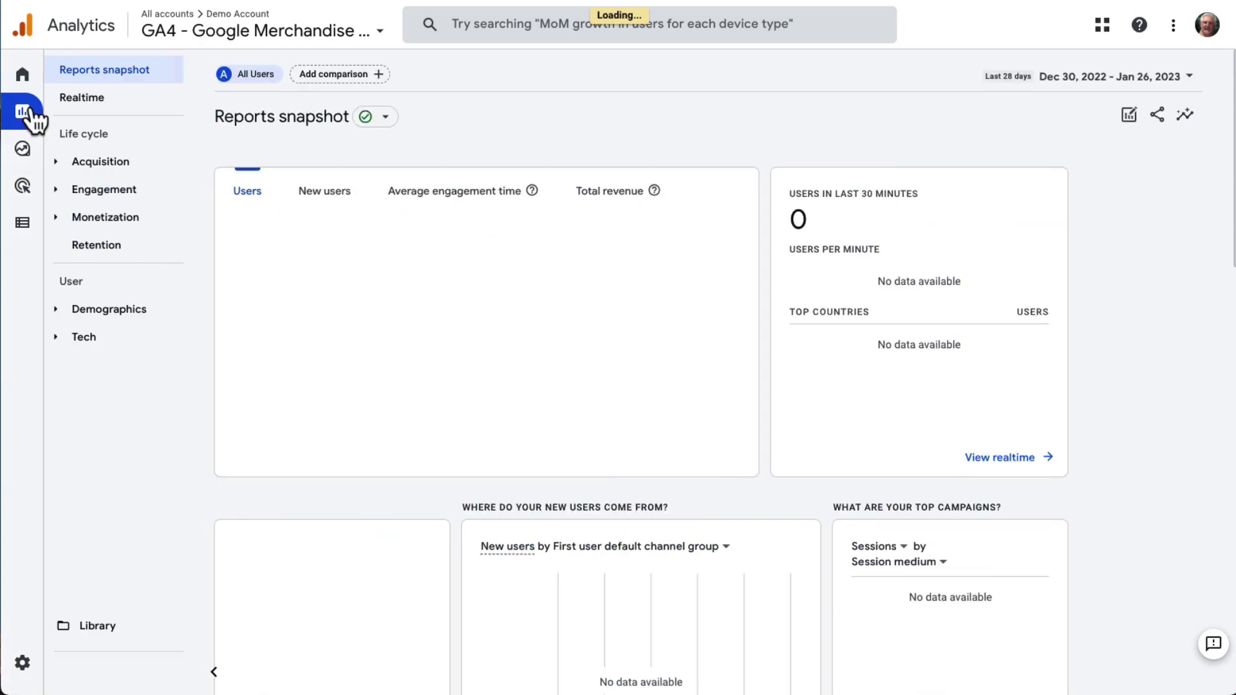
{"action": "left_click", "coordinate": [96, 162]}
{"action": "left_click", "coordinate": [137, 189]}
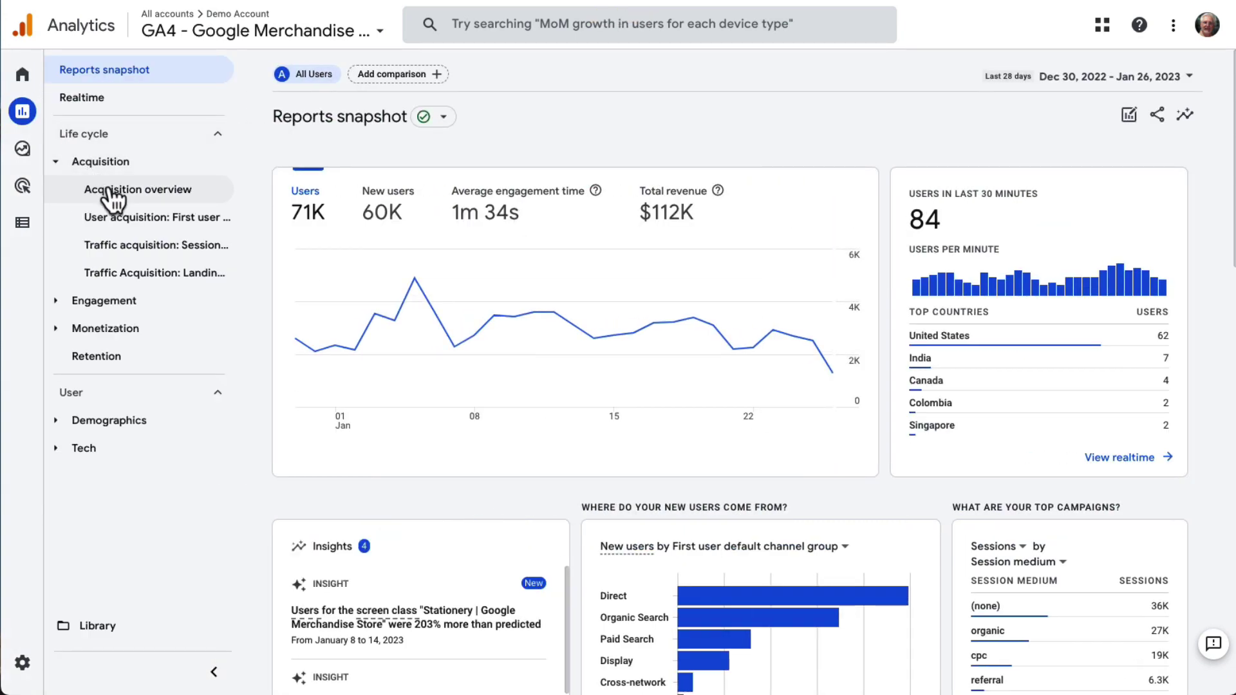
Set the date range to This year, compared with the preceding period
{"action": "left_click", "coordinate": [1073, 77]}
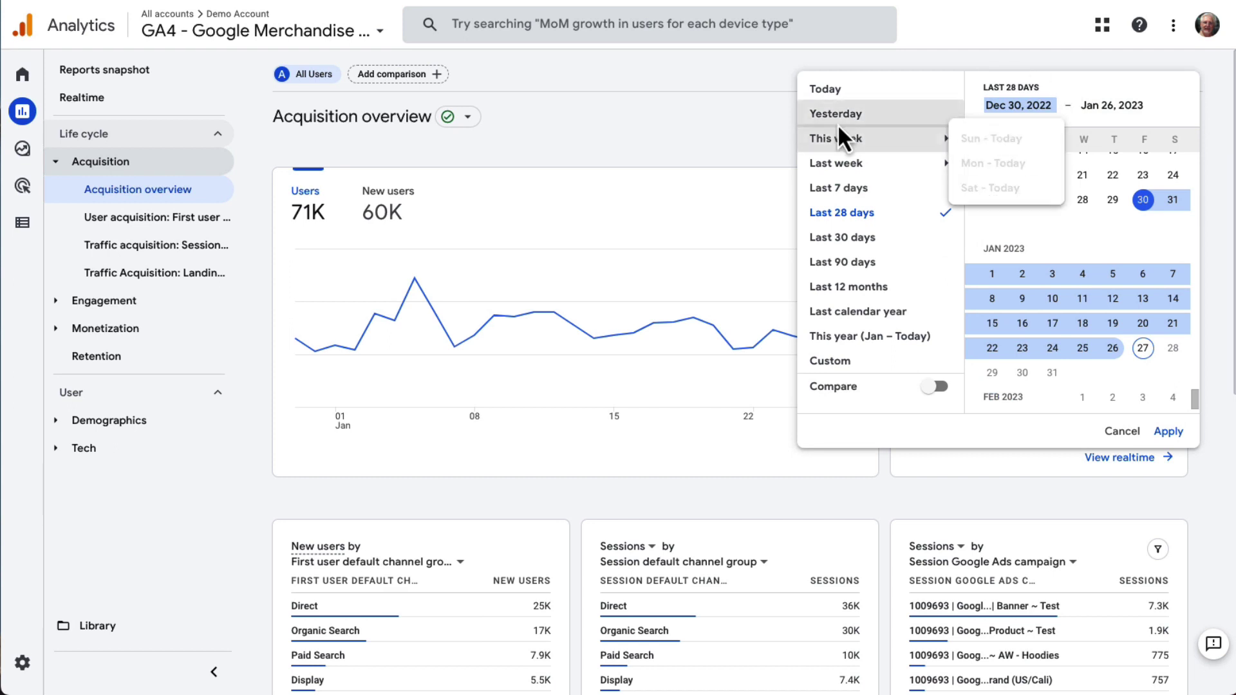
{"action": "left_click", "coordinate": [858, 341]}
{"action": "left_click", "coordinate": [939, 385]}
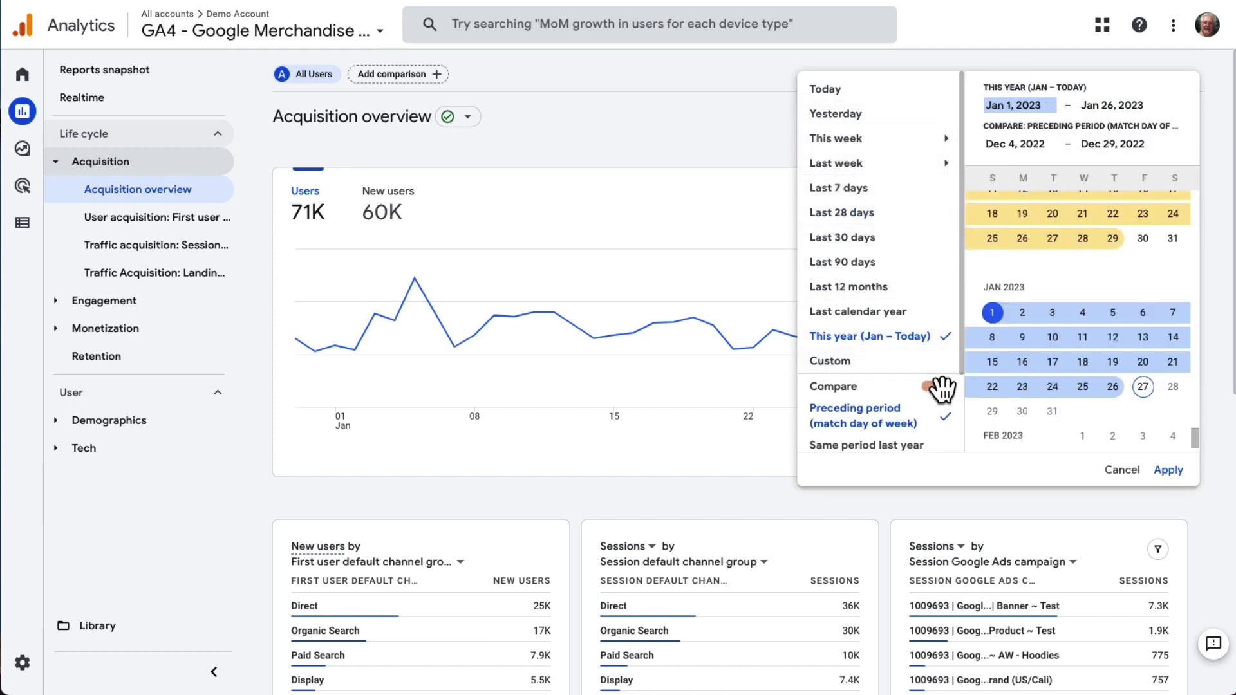
{"action": "left_click", "coordinate": [1168, 465]}
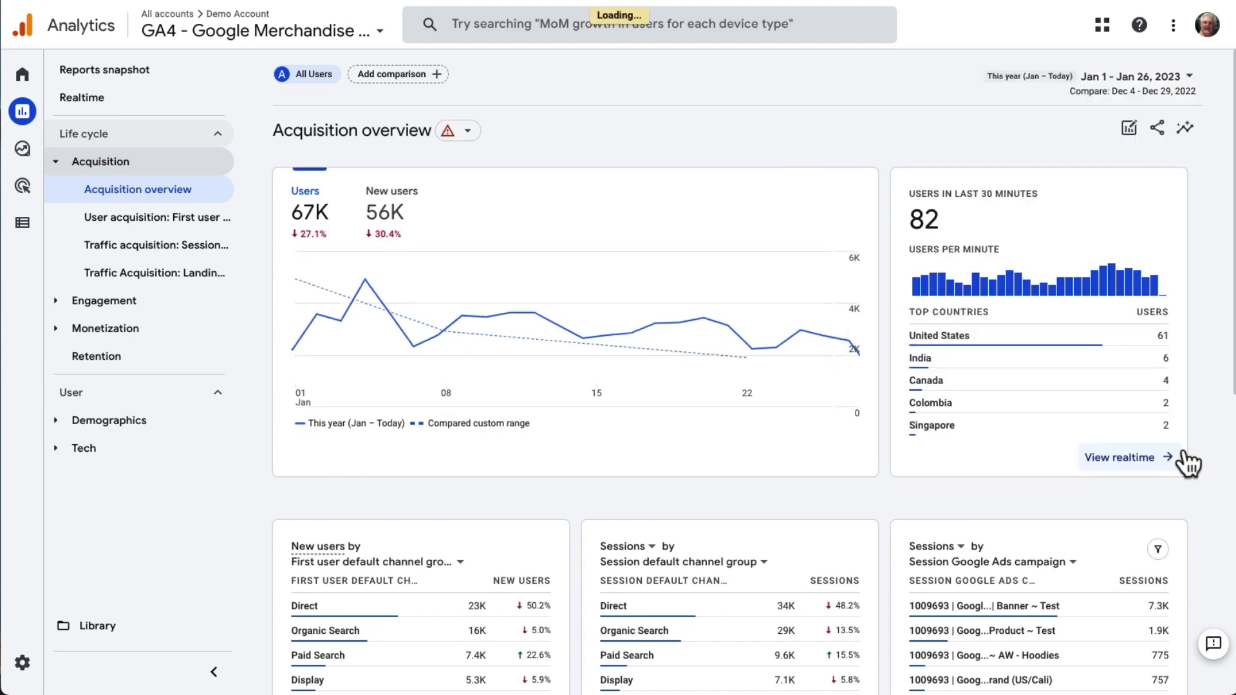
Check the report's Share Link, then show the Download File PDF and CSV formats
{"action": "left_click", "coordinate": [1157, 129]}
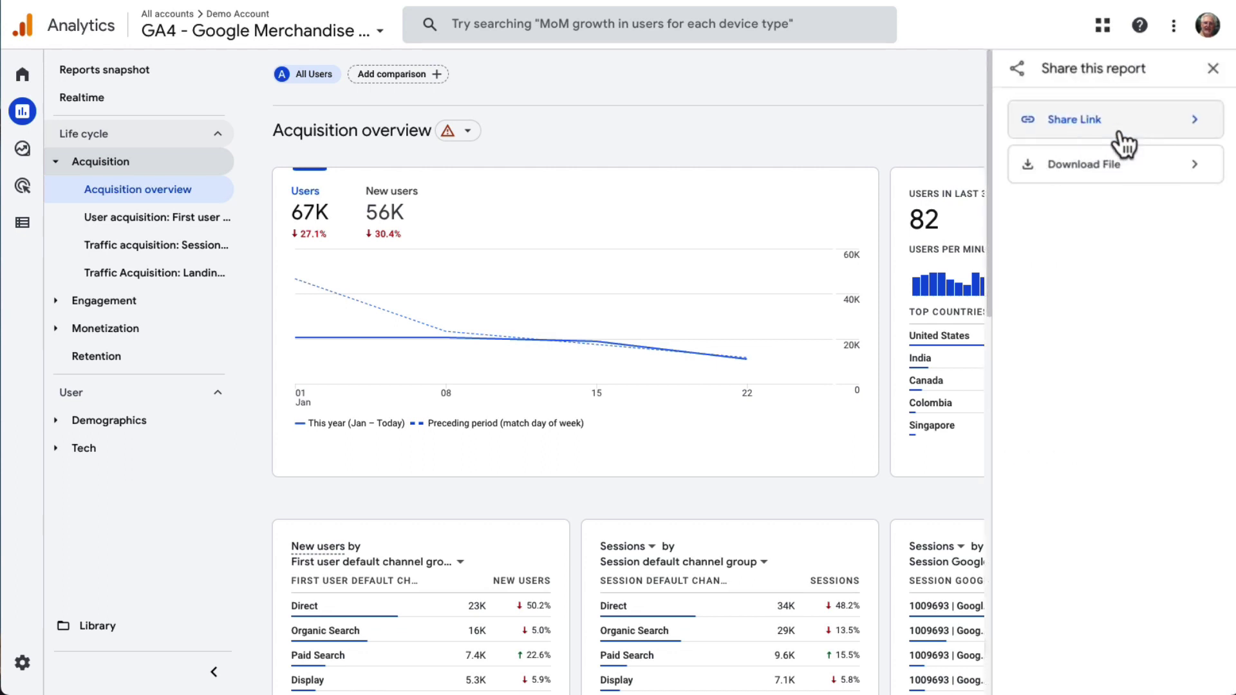
{"action": "left_click", "coordinate": [1120, 130]}
{"action": "left_click", "coordinate": [1019, 69]}
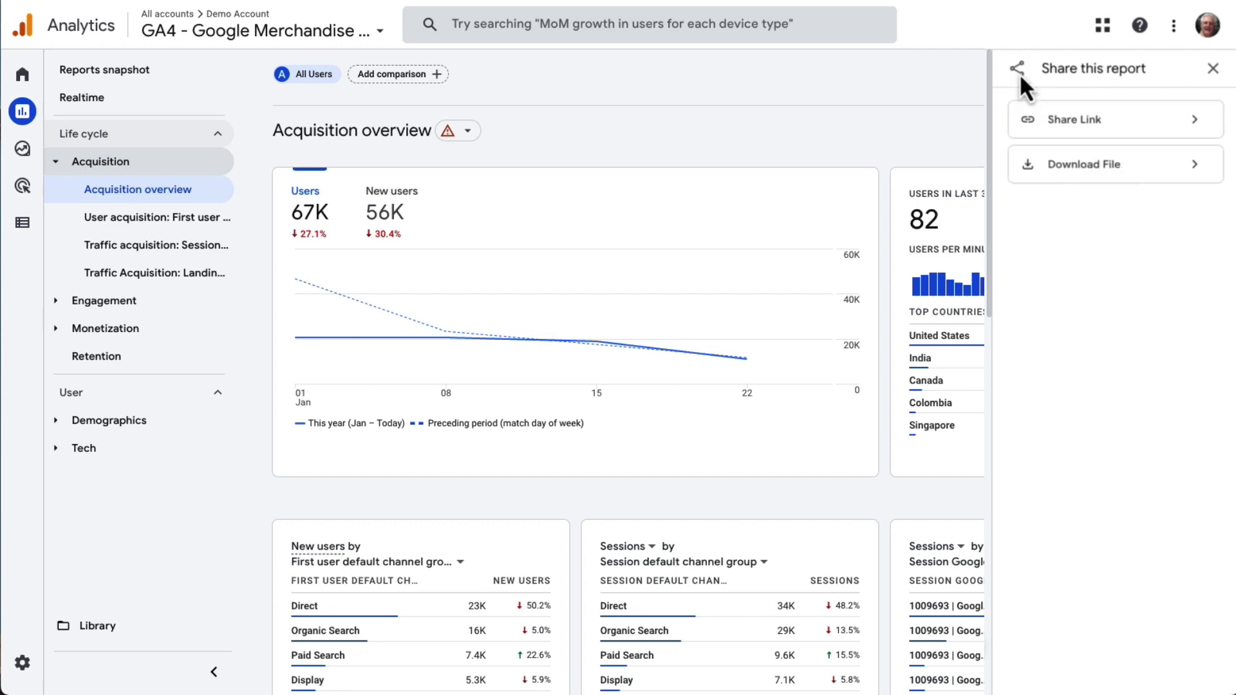
{"action": "left_click", "coordinate": [1091, 162]}
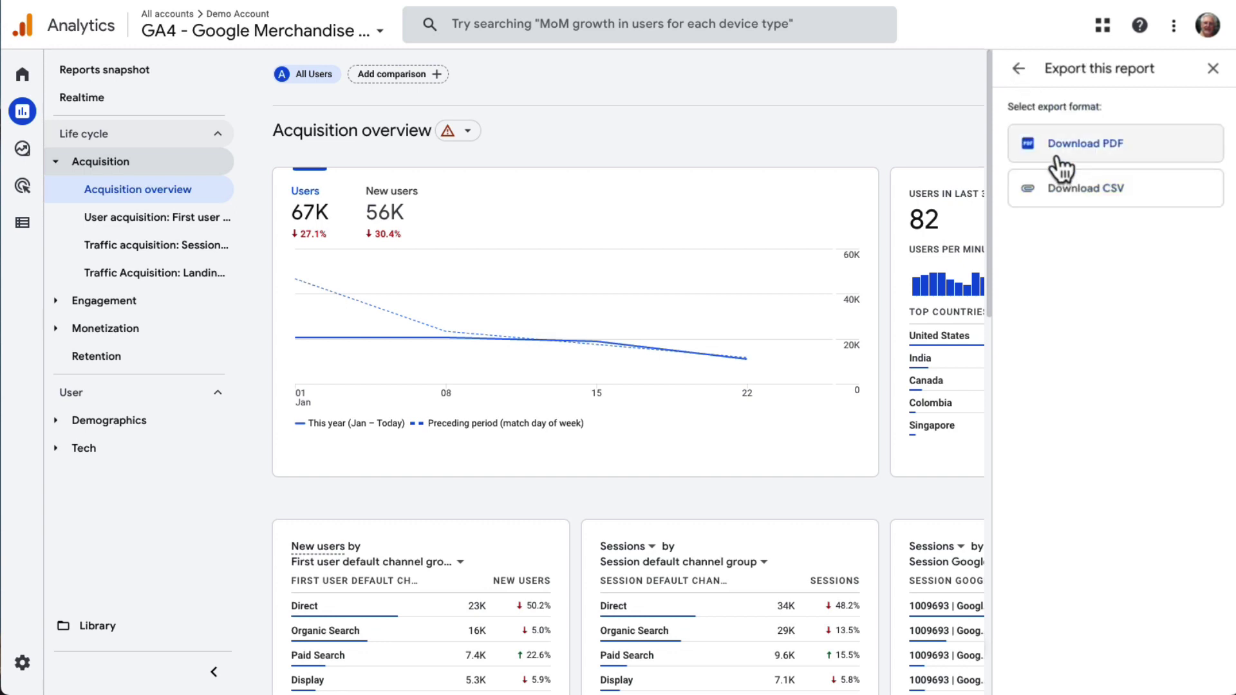